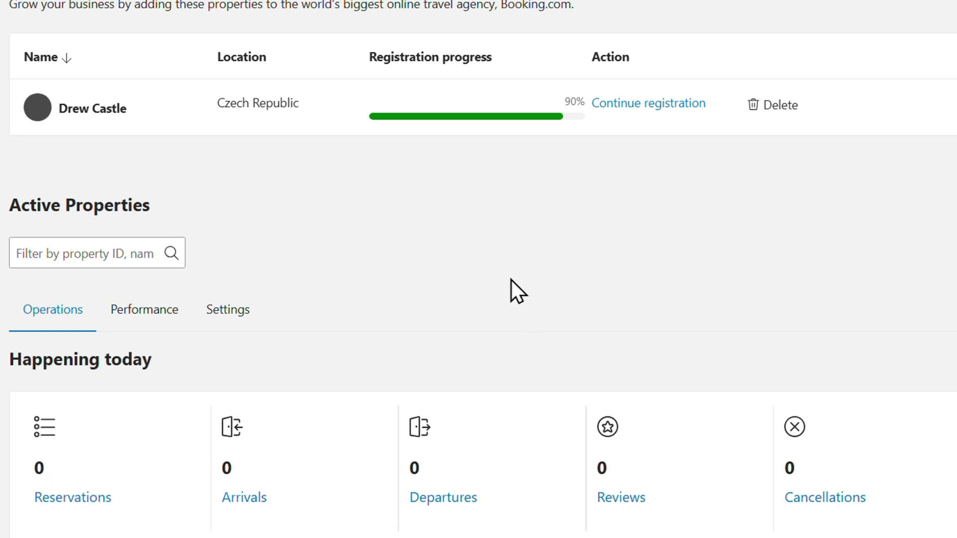
pyautogui.scroll(3, 630, 307)
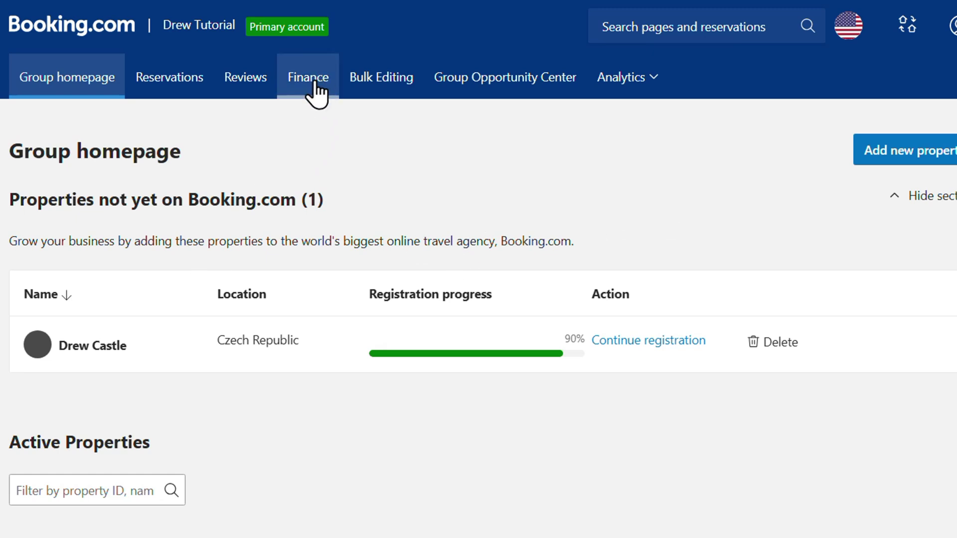
# Open Finance > Invoices and open the year and month selectors in the download section.
pyautogui.click(333, 87)
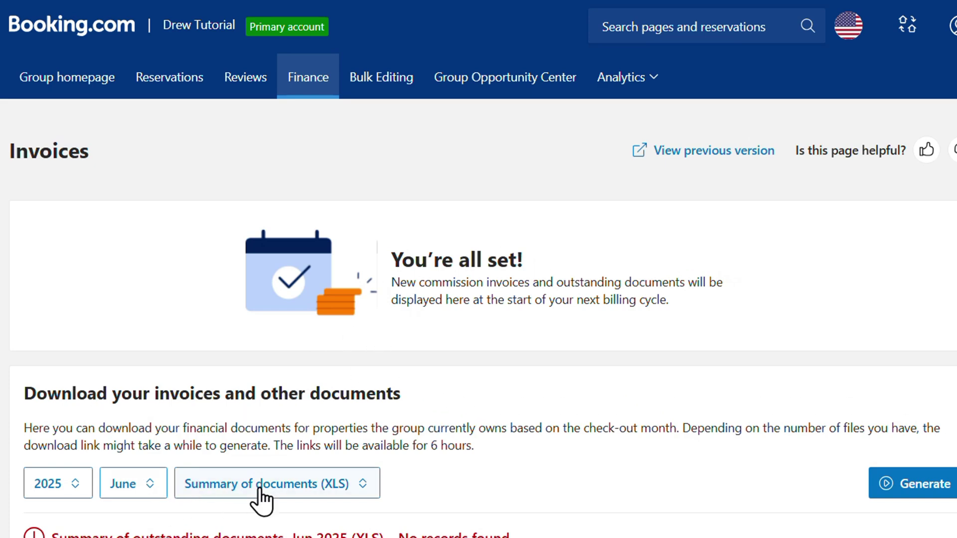
pyautogui.scroll(-3, 448, 438)
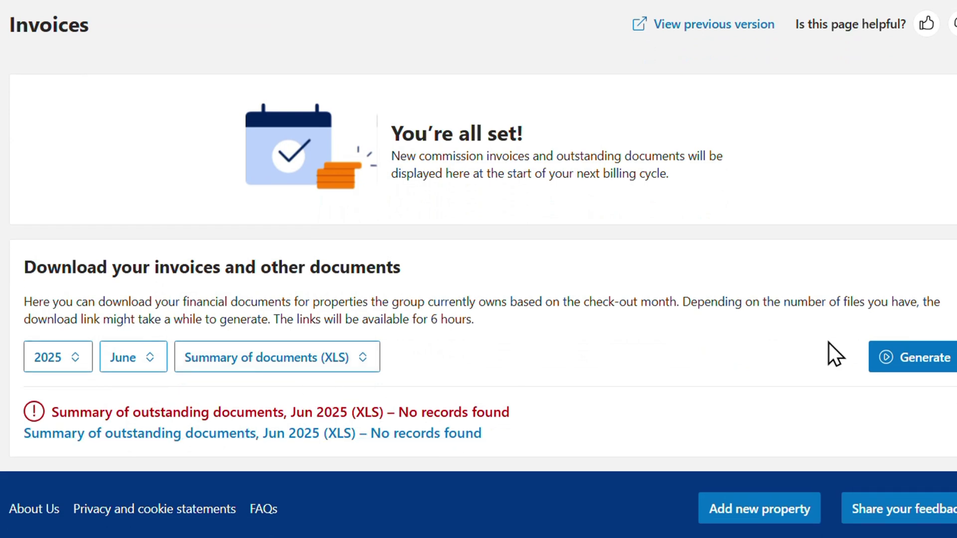
pyautogui.click(68, 358)
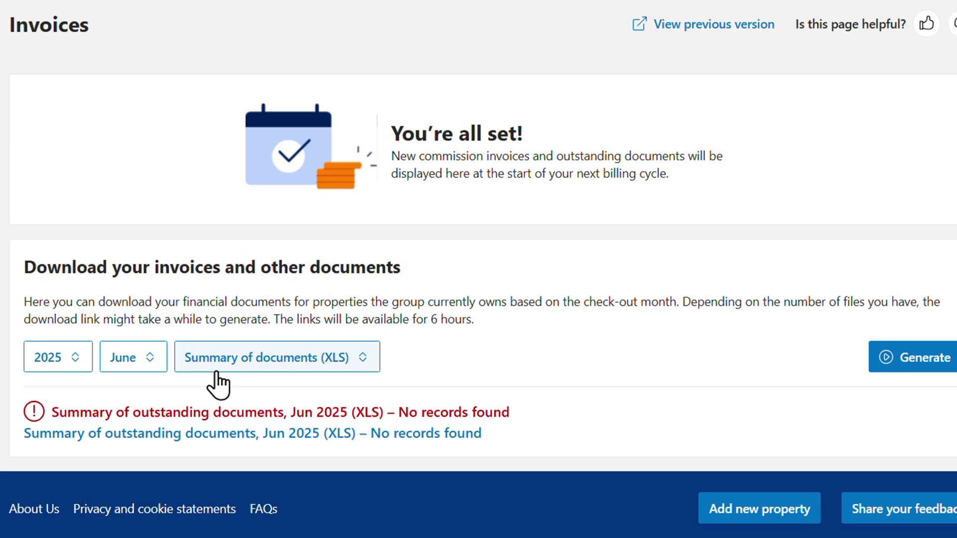
pyautogui.click(134, 359)
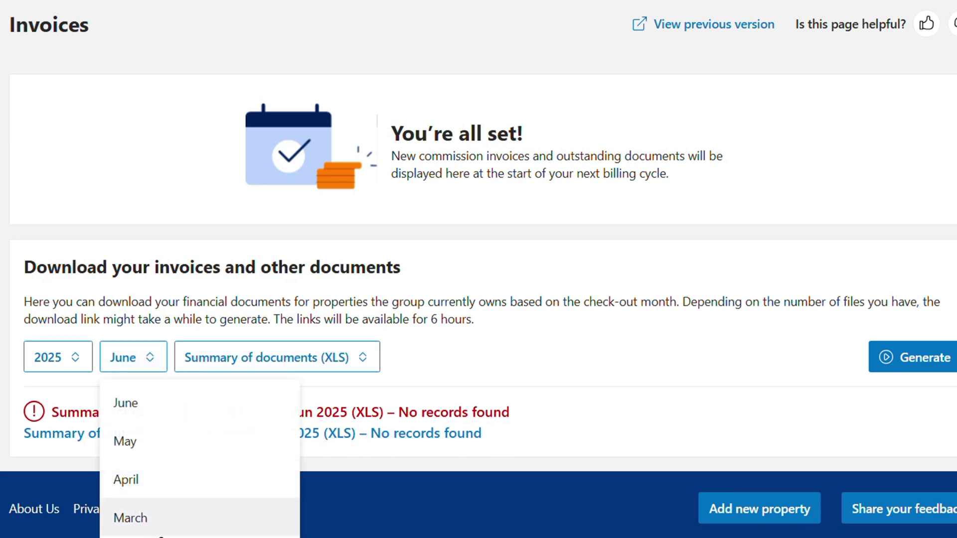
pyautogui.scroll(-1, 271, 494)
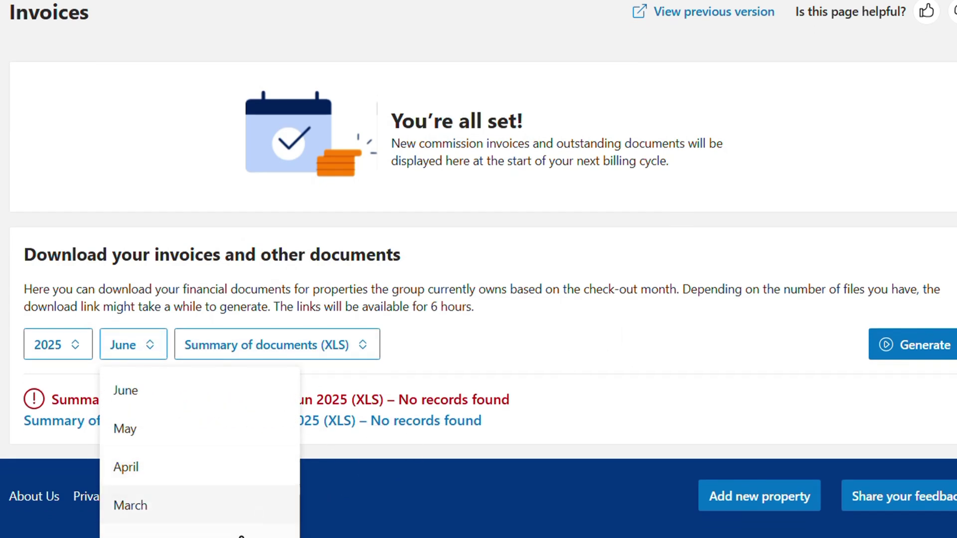
pyautogui.scroll(2, 165, 529)
pyautogui.scroll(1, 169, 519)
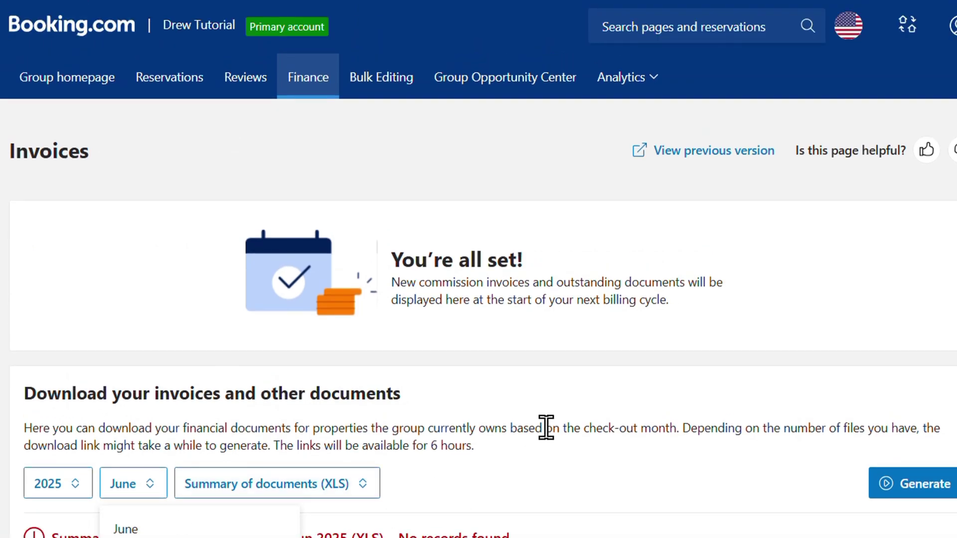
pyautogui.scroll(-2, 258, 487)
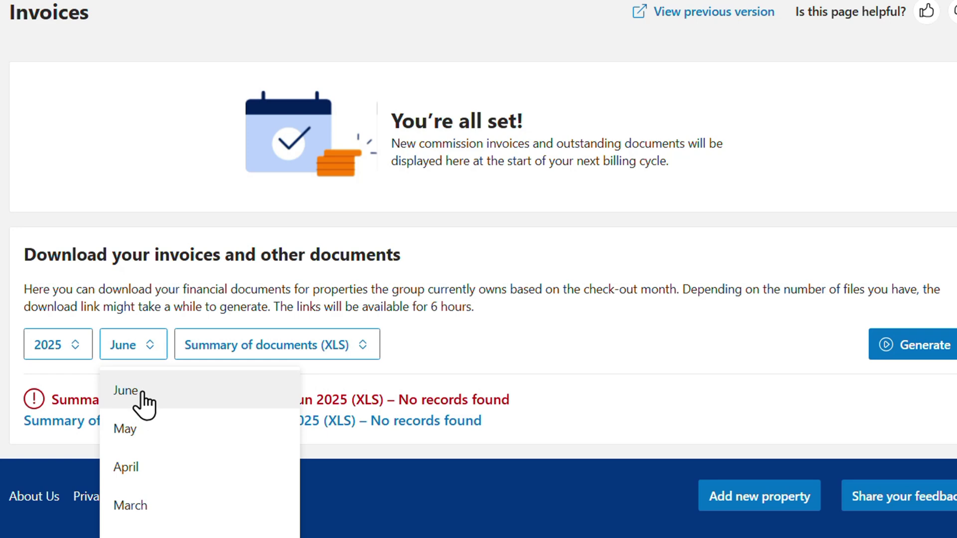
# Change the document month to May and open the document-type list.
pyautogui.click(188, 432)
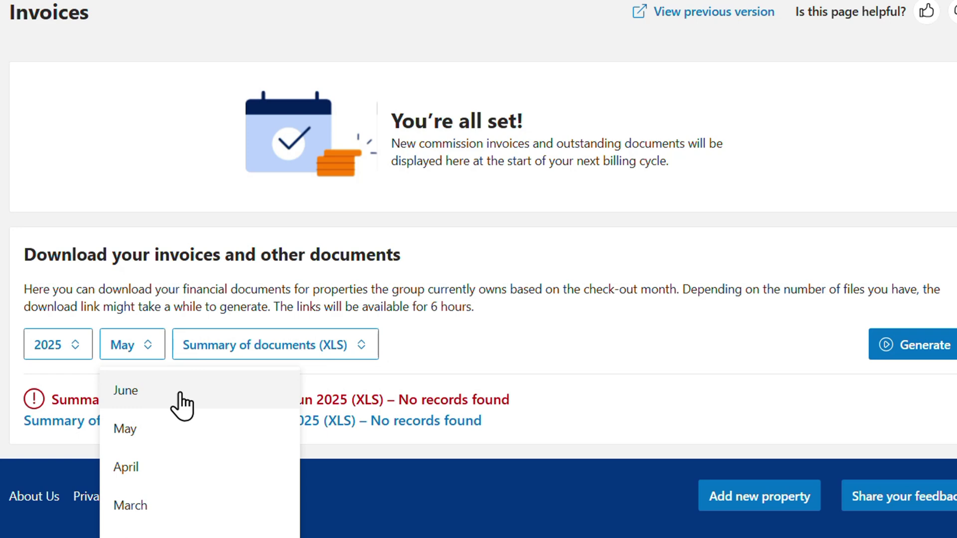
pyautogui.click(143, 394)
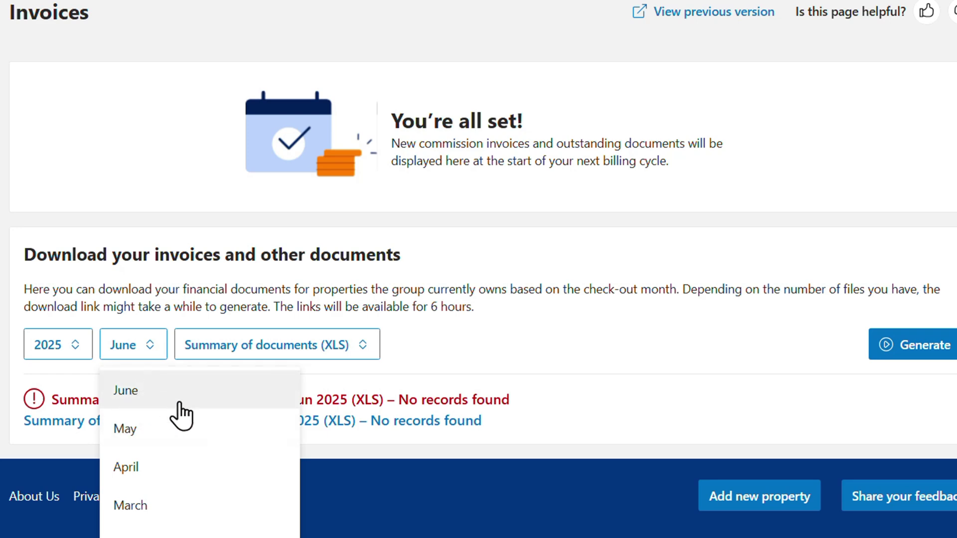
pyautogui.click(139, 430)
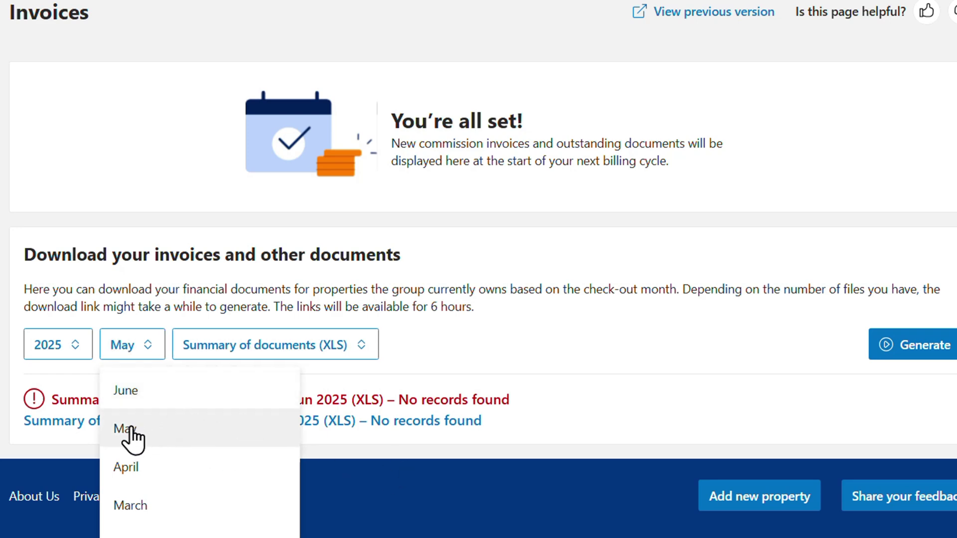
pyautogui.click(469, 321)
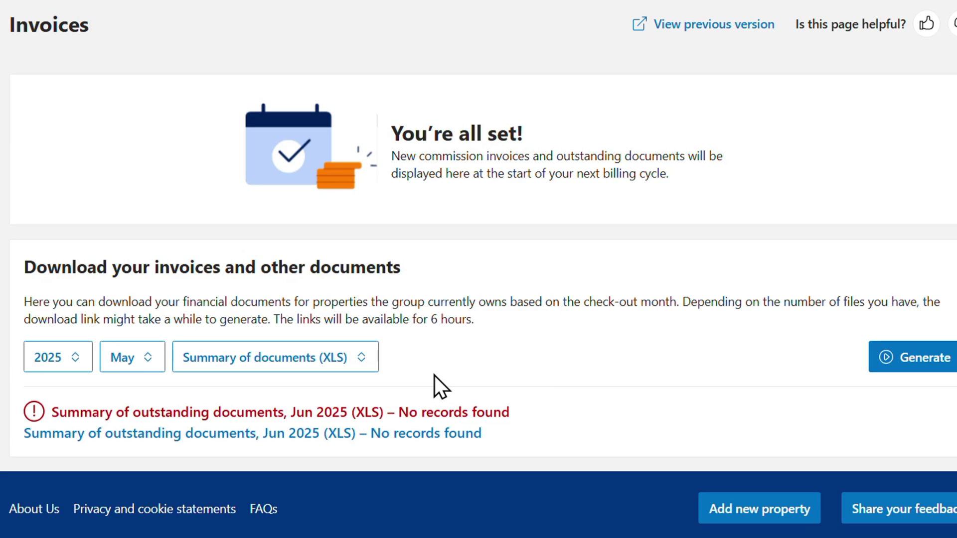
pyautogui.click(364, 358)
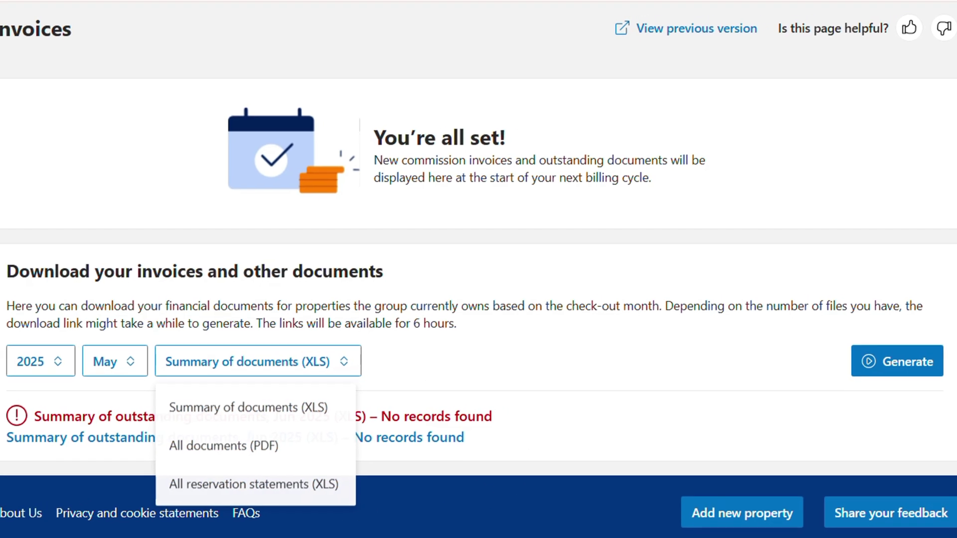
# Keep Summary of documents (XLS) and generate the May 2025 summary.
pyautogui.click(895, 373)
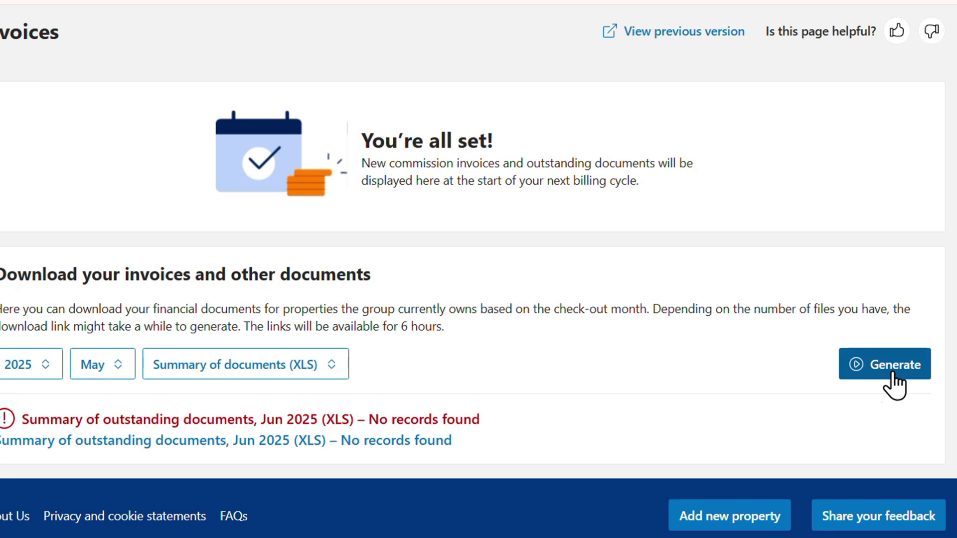
pyautogui.click(898, 369)
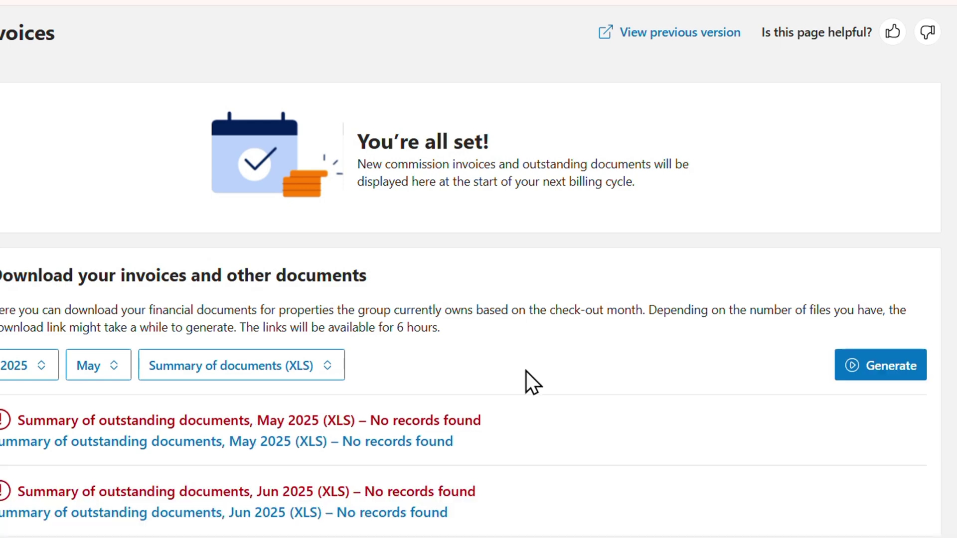
pyautogui.scroll(-2, 586, 416)
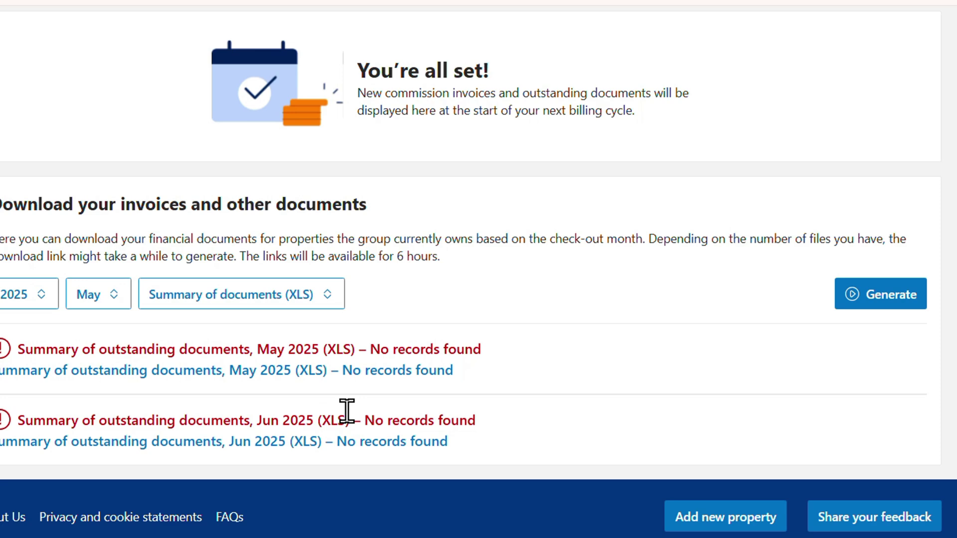
# Download documentsummary_2025-06.xls from the Jun 2025 summary link.
pyautogui.click(137, 443)
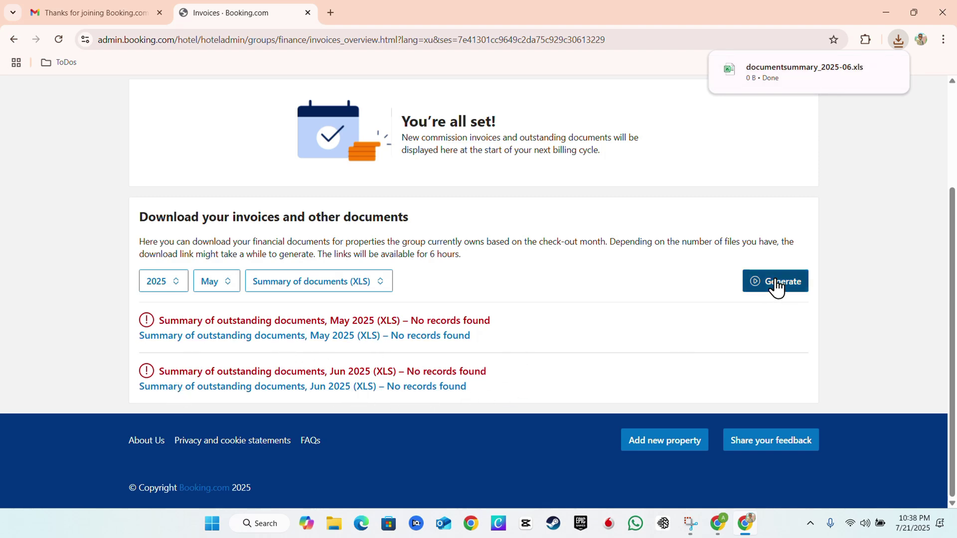
pyautogui.scroll(2, 777, 286)
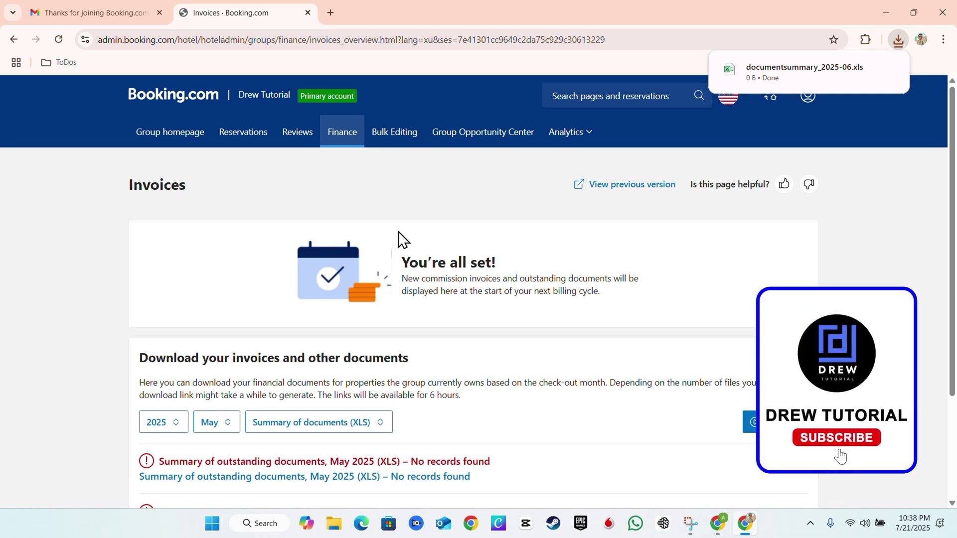